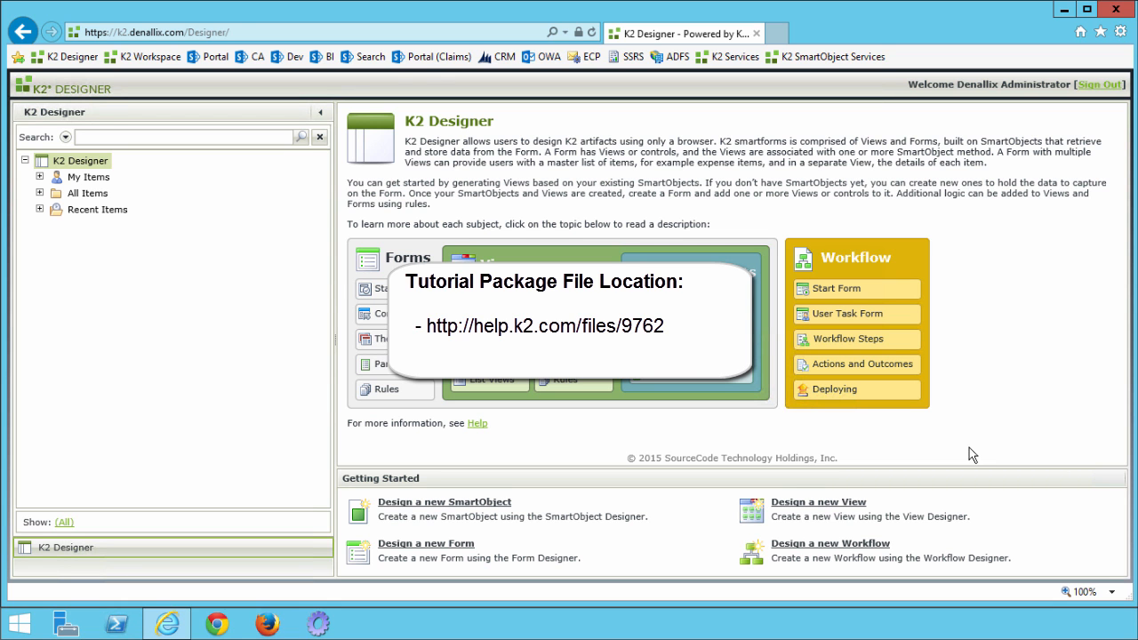
click(384, 31)
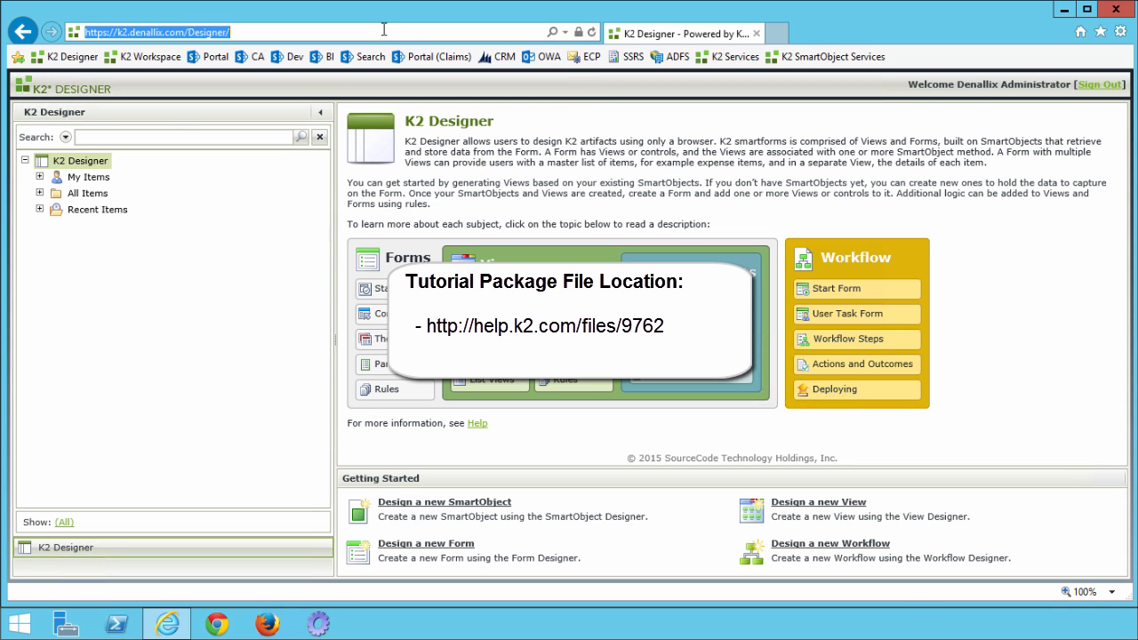
text(http://help.k2.com/files/9762)
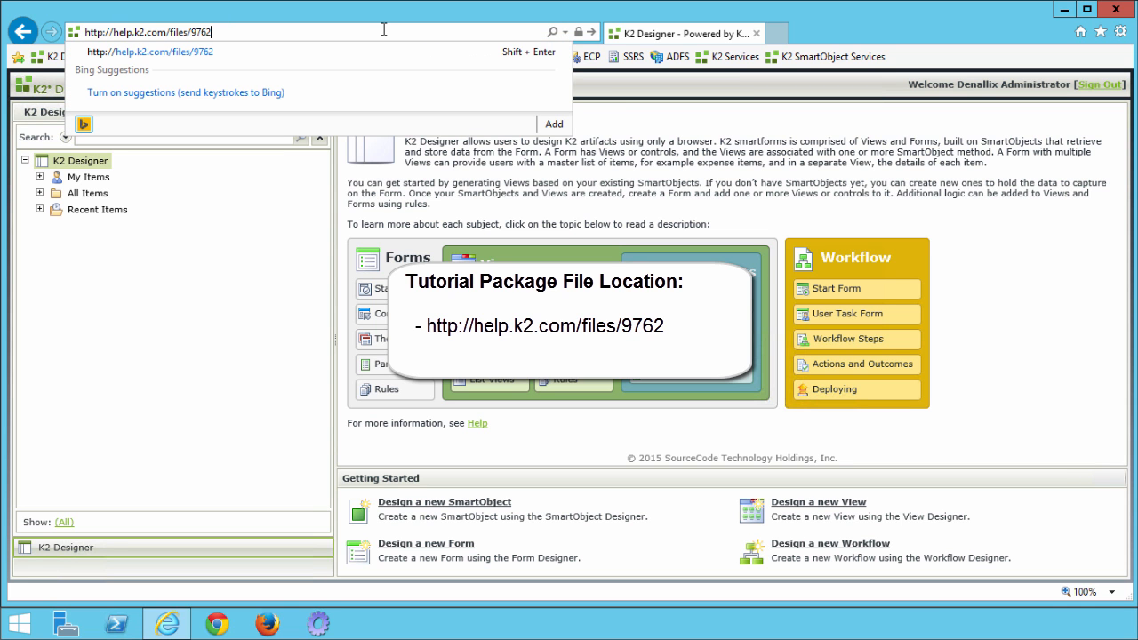
key(Return)
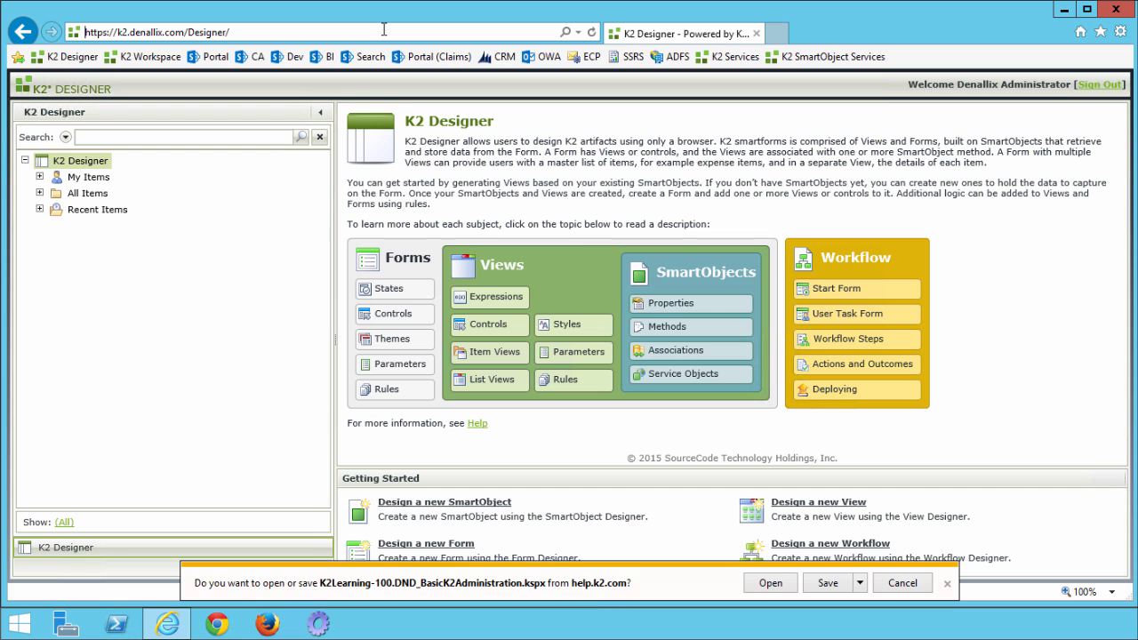
Save the K2Learning-100.DND_BasicK2Administration.kspx package to the Desktop via Save as
click(861, 586)
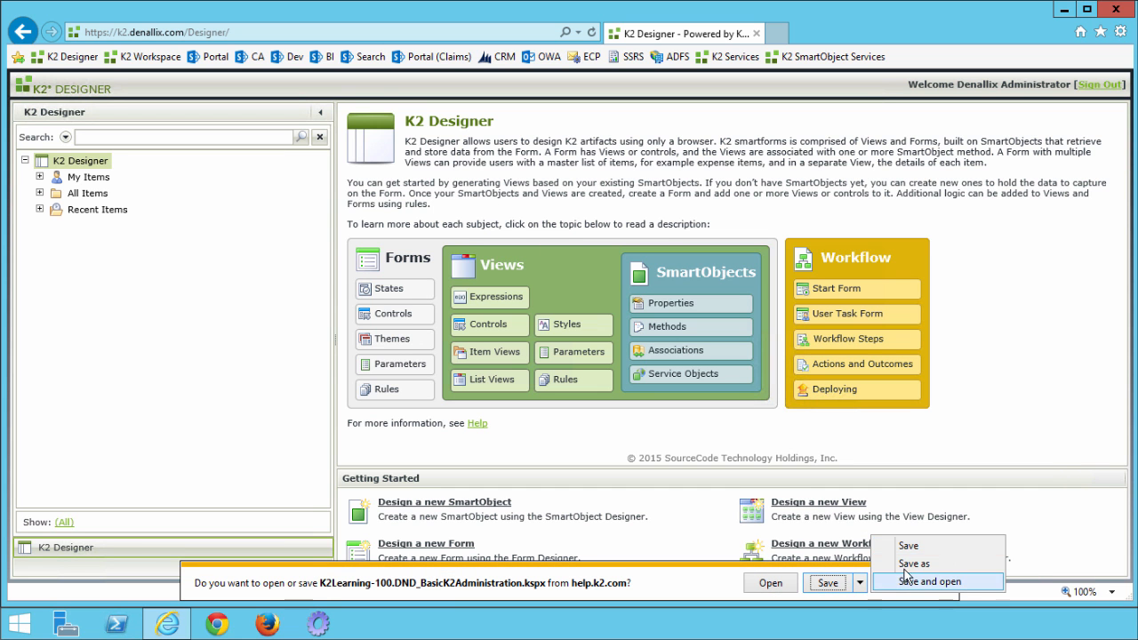
click(914, 564)
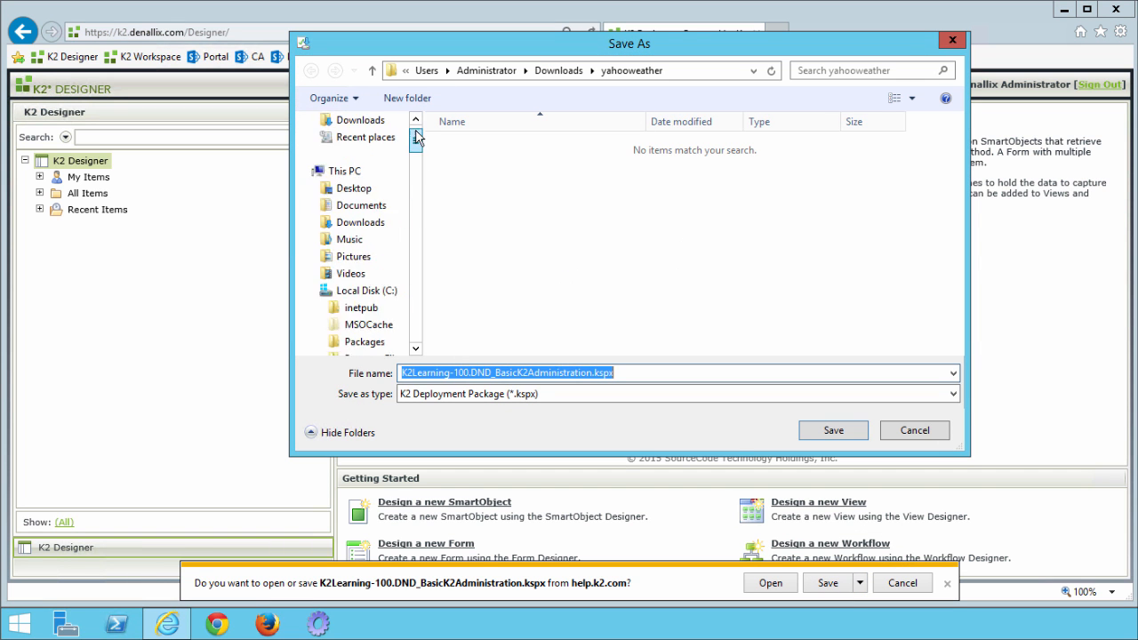
drag(418, 185, 415, 132)
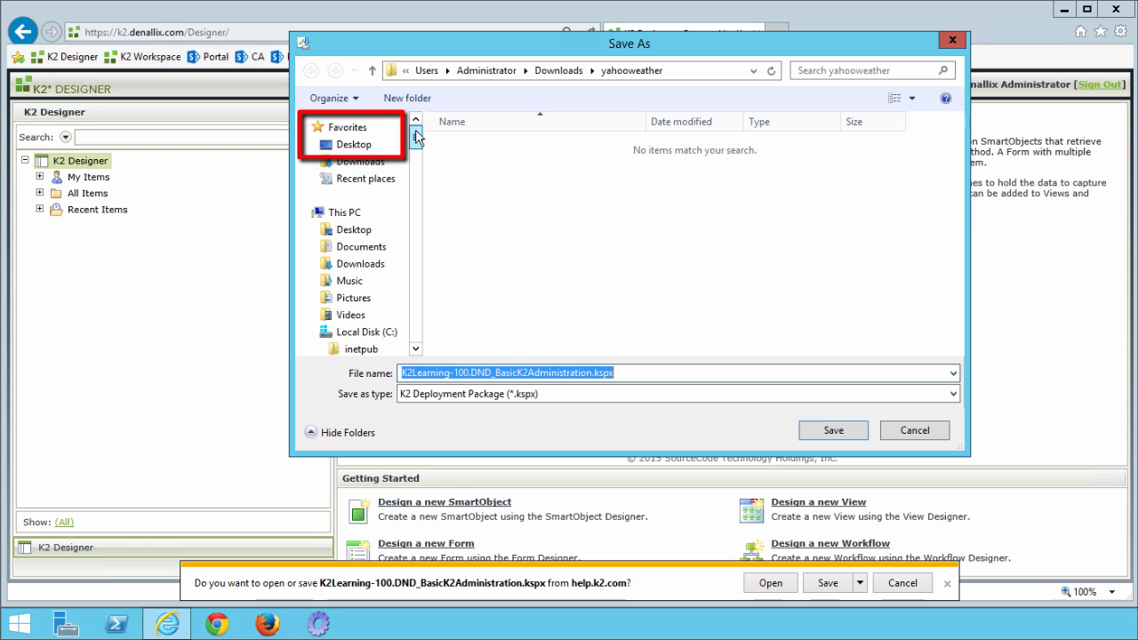
click(342, 145)
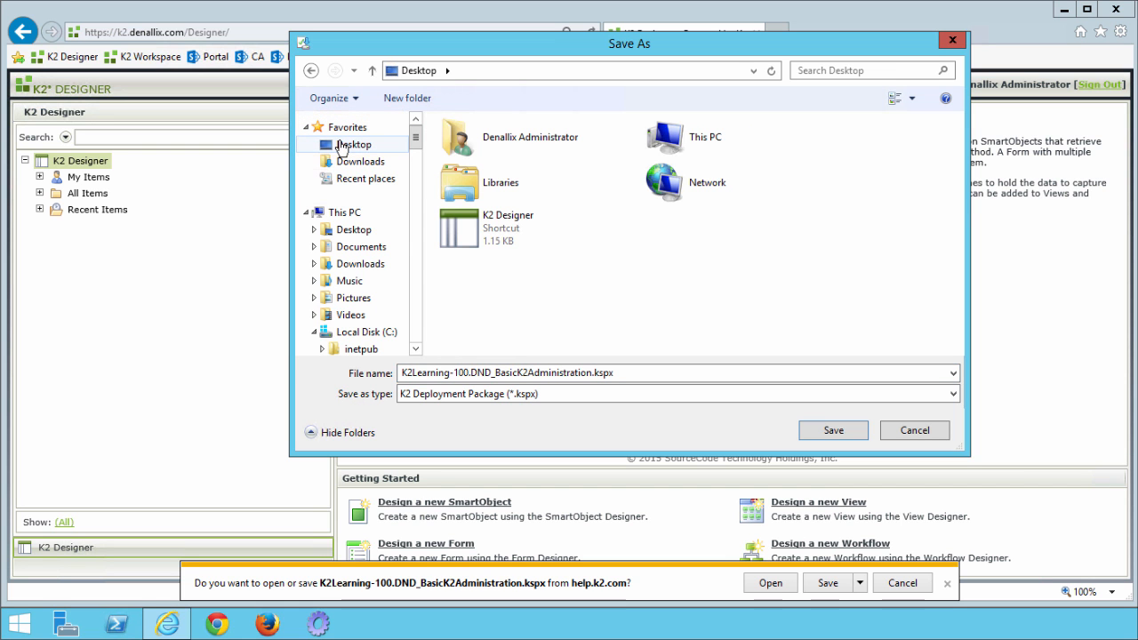
click(834, 431)
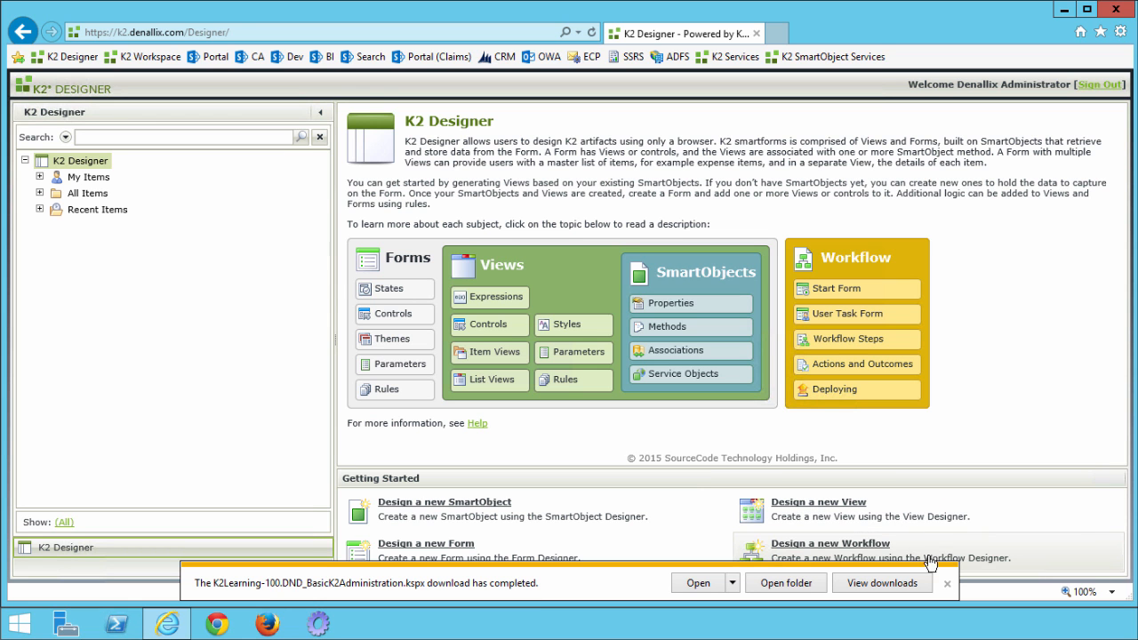
Launch K2 Package and Deployment from the K2 blackpearl group under All Programs
click(947, 584)
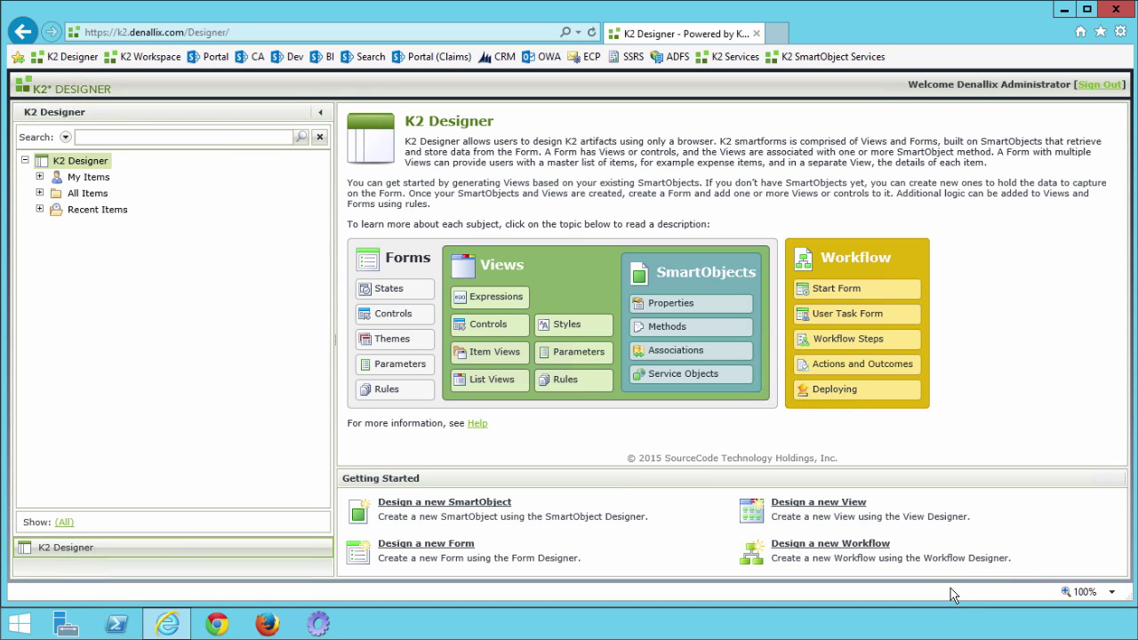
click(22, 625)
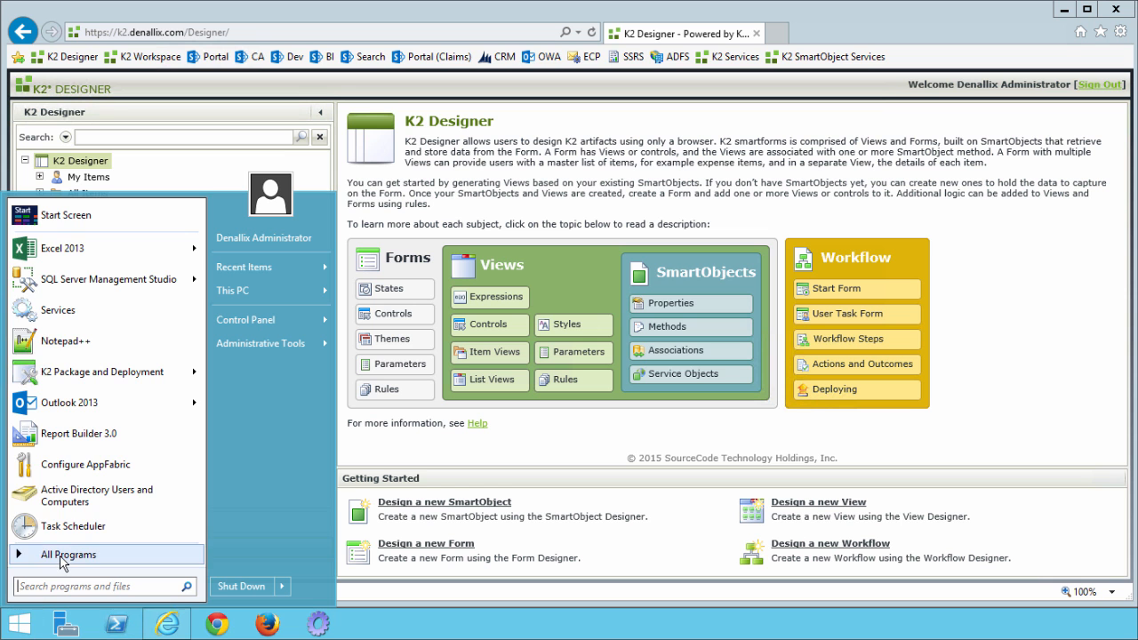
click(68, 554)
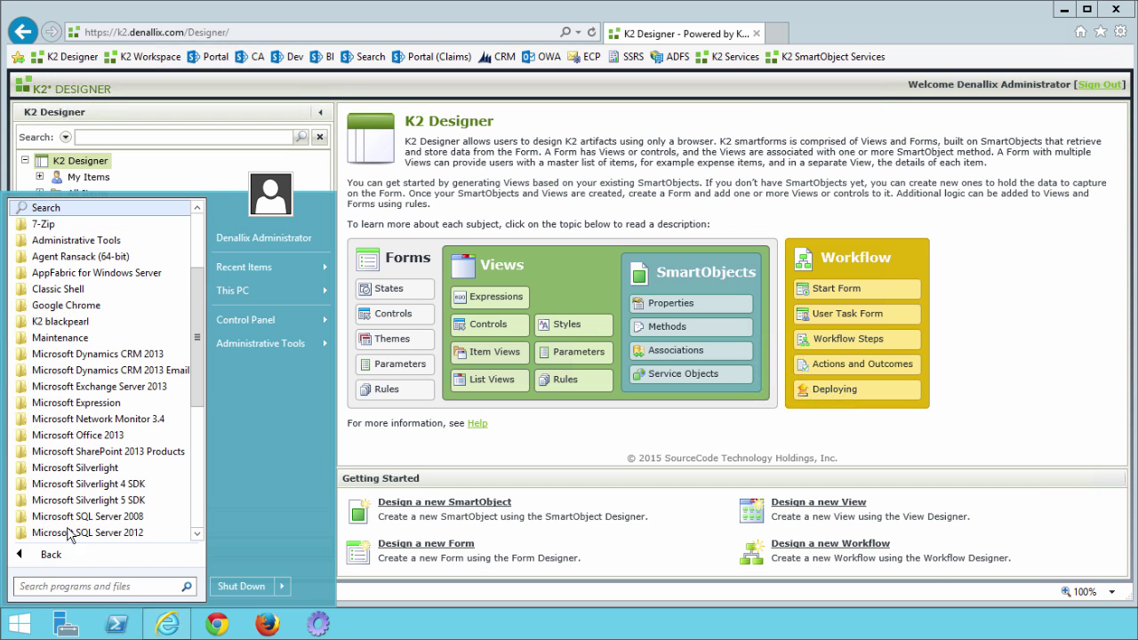
click(101, 324)
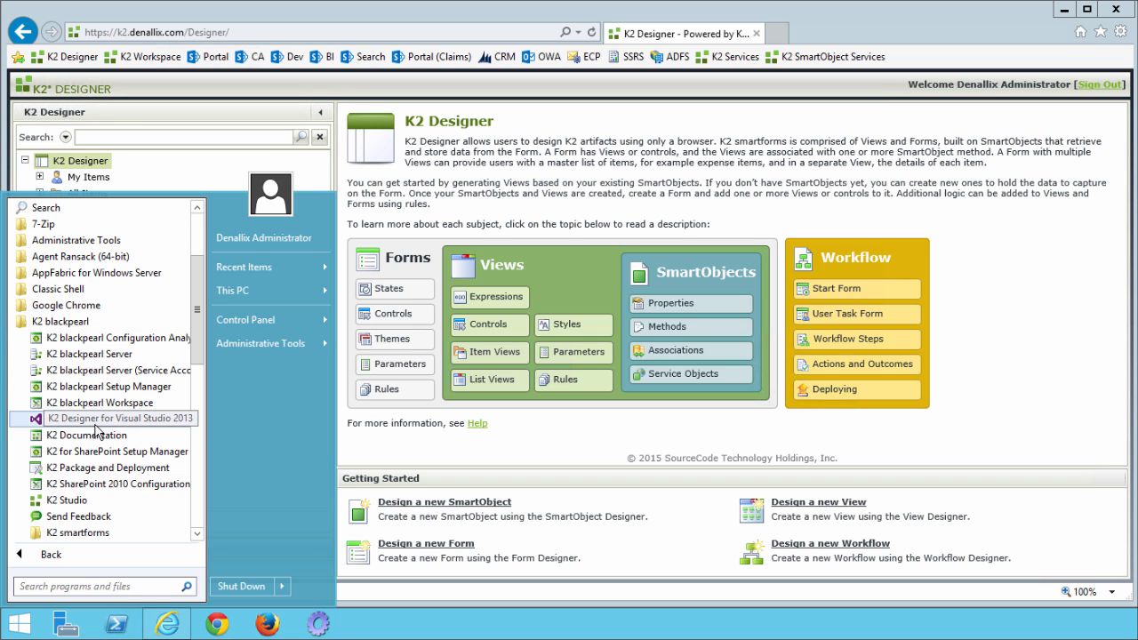
click(109, 471)
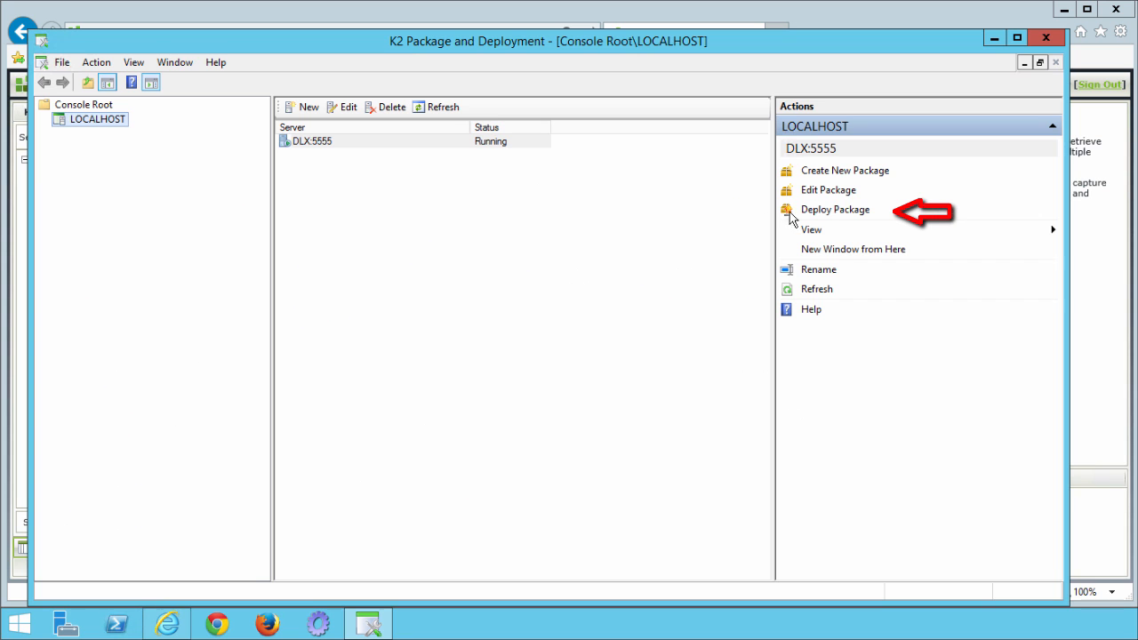
Browse to the Desktop and select K2Learning-100.DND_BasicK2Administration.kspx as the package to deploy
click(827, 214)
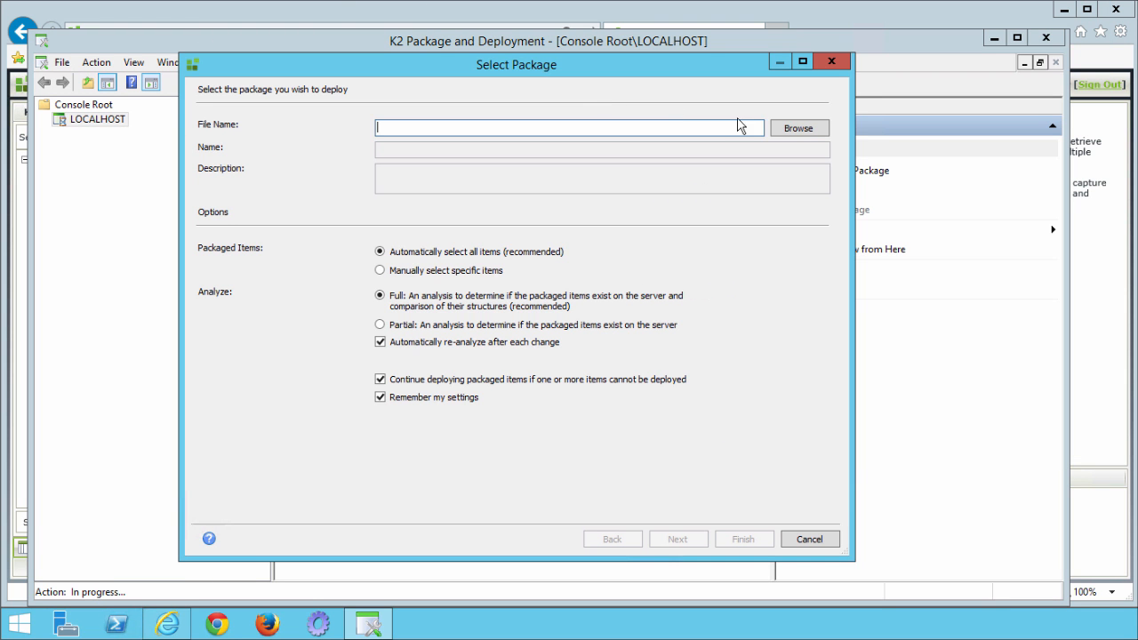
click(798, 129)
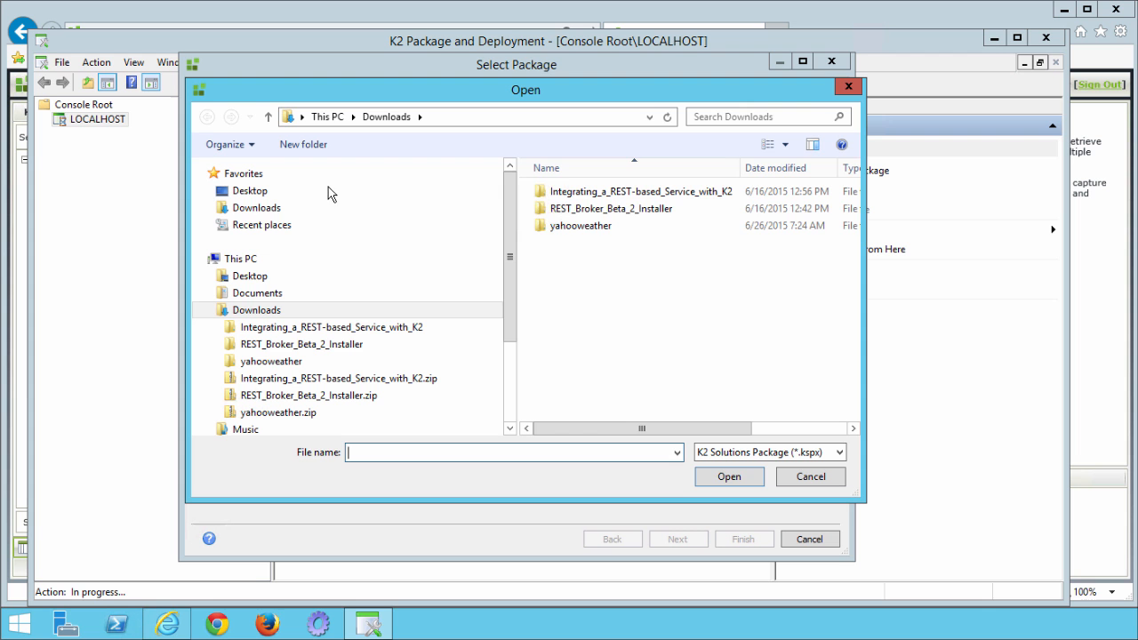
click(242, 197)
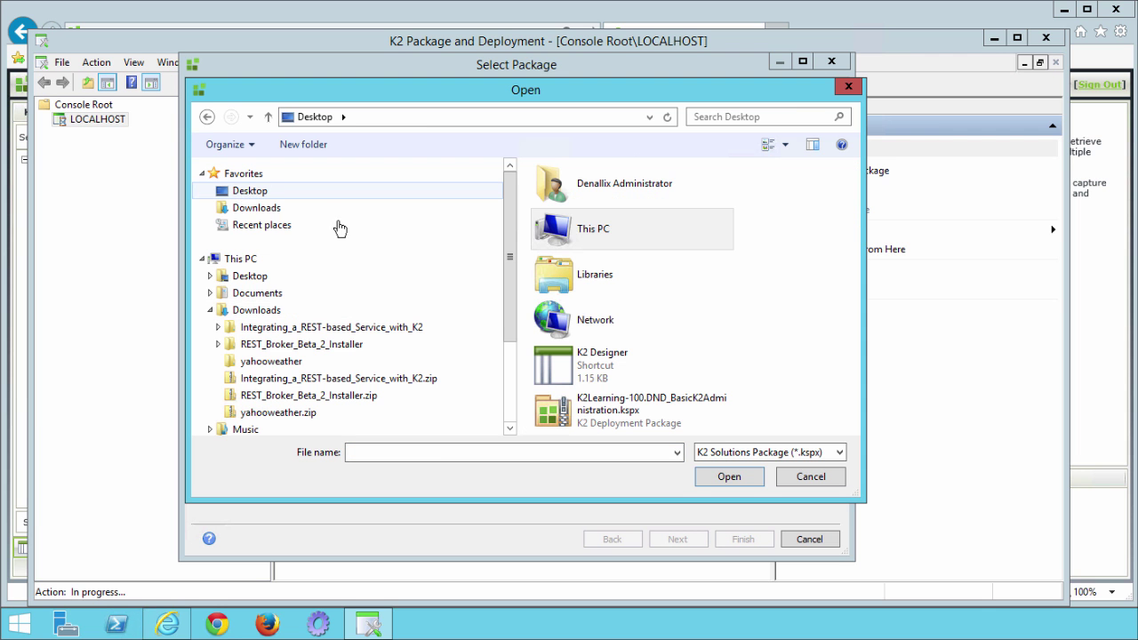
click(617, 402)
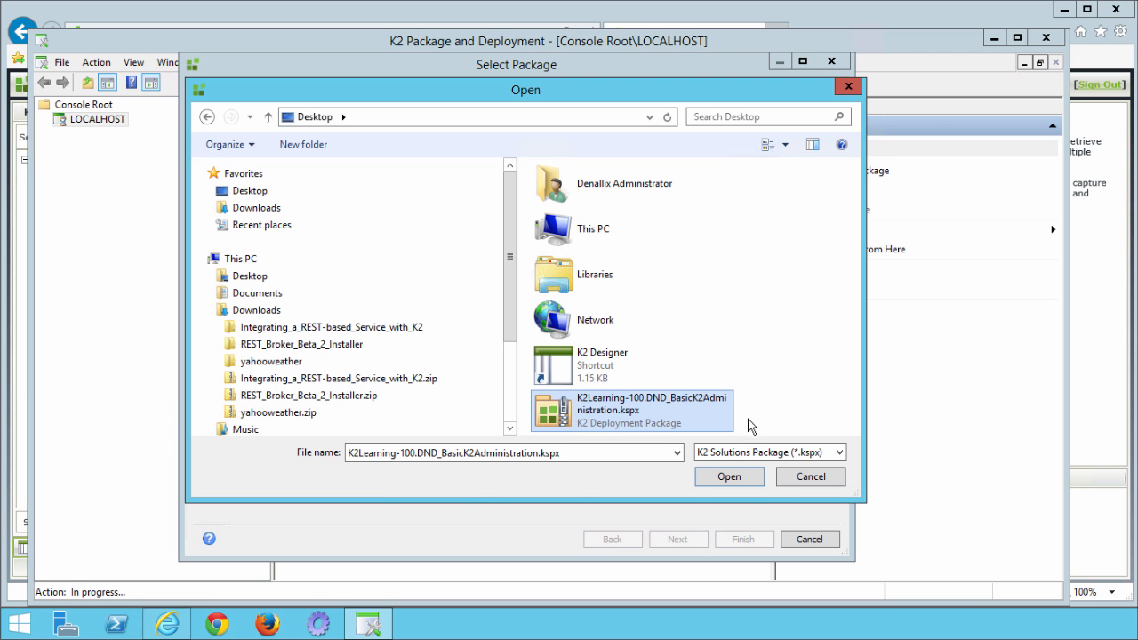
click(734, 477)
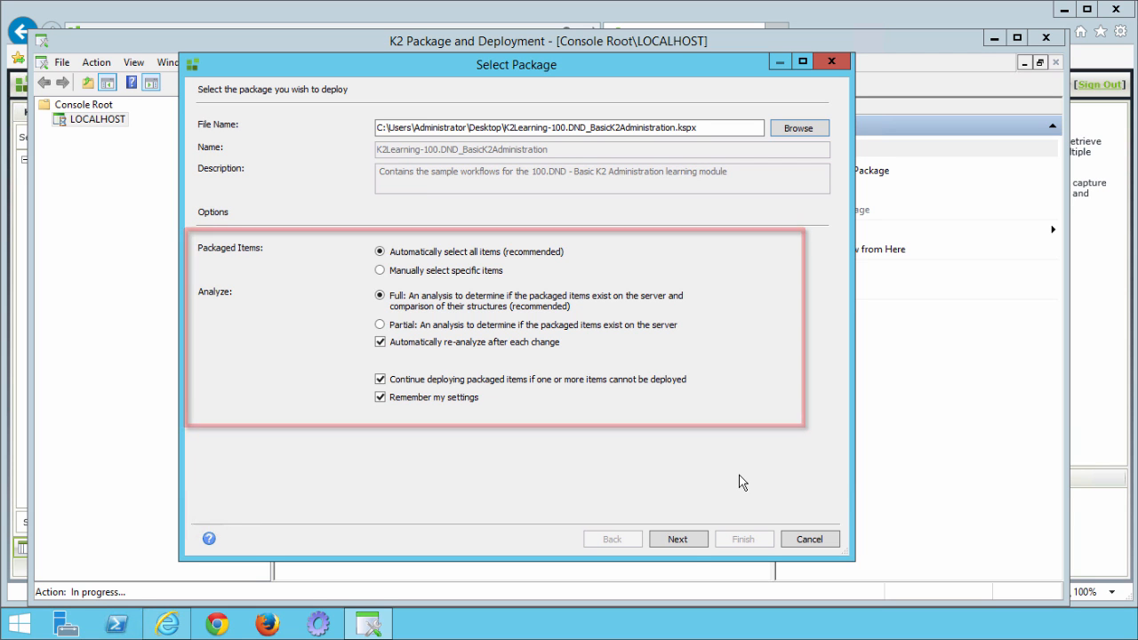
Validate and deploy the package until all items show green checks, then finish the wizard
click(689, 539)
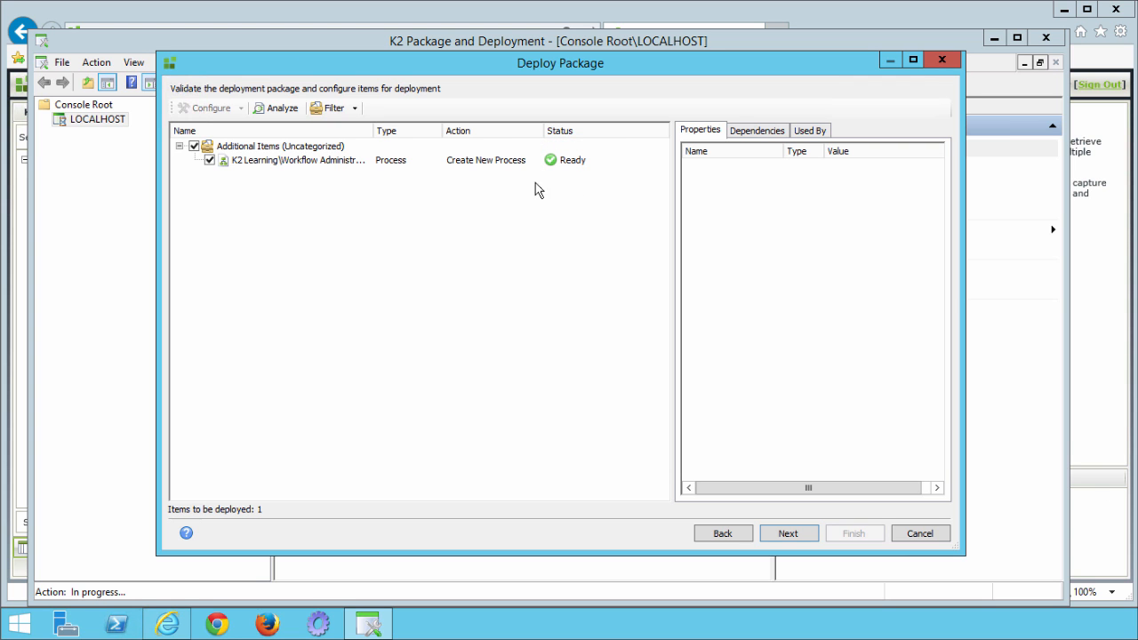
click(776, 533)
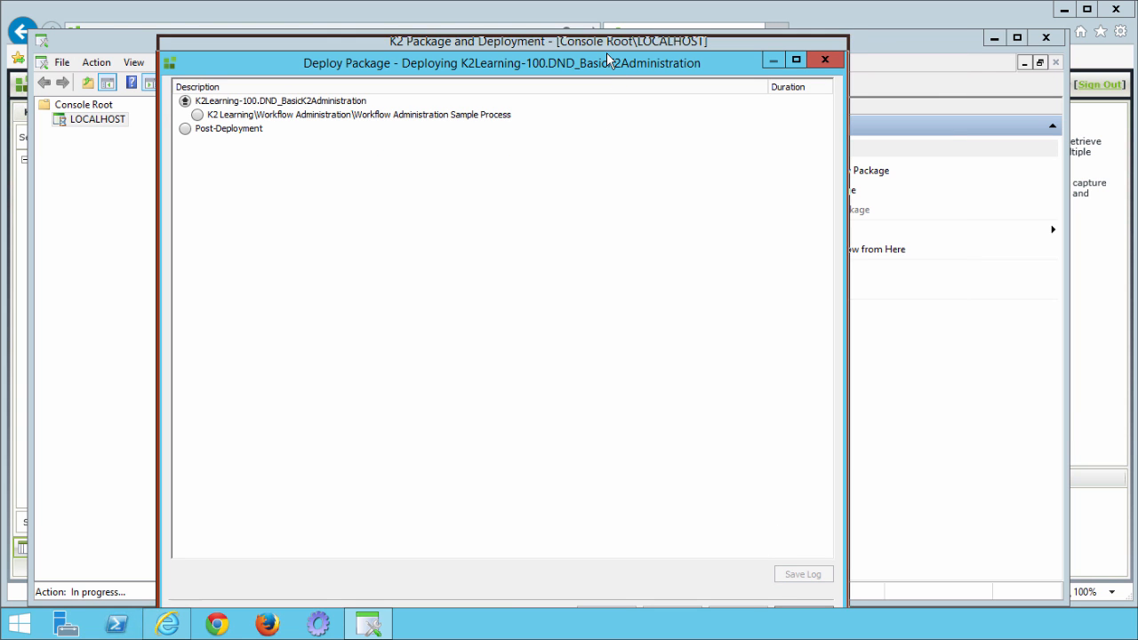
drag(605, 68, 610, 36)
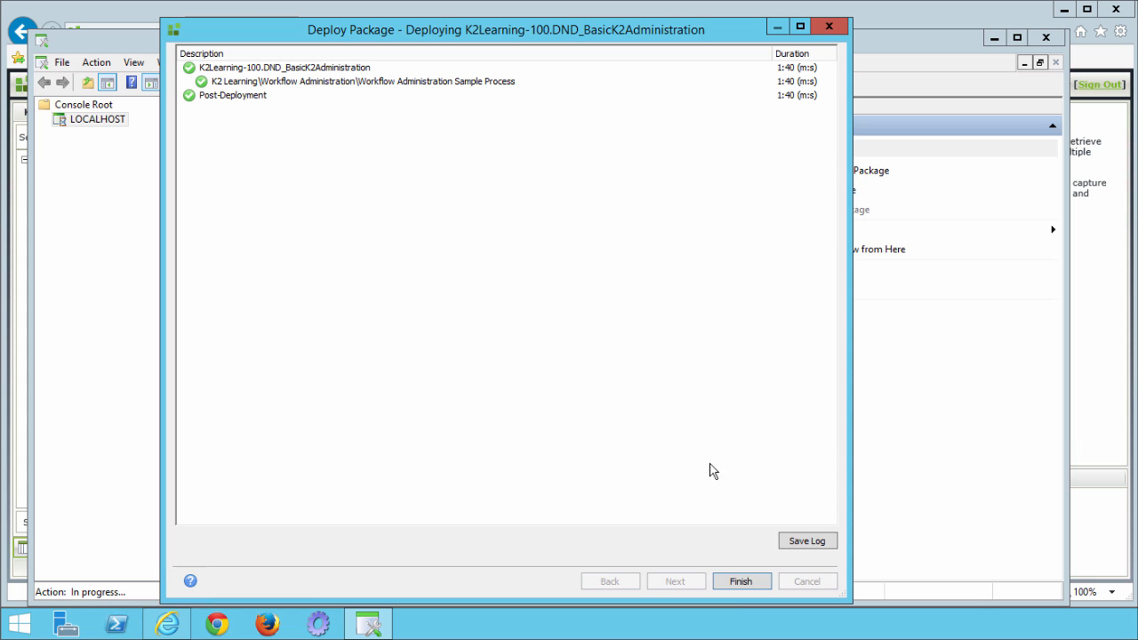
click(741, 581)
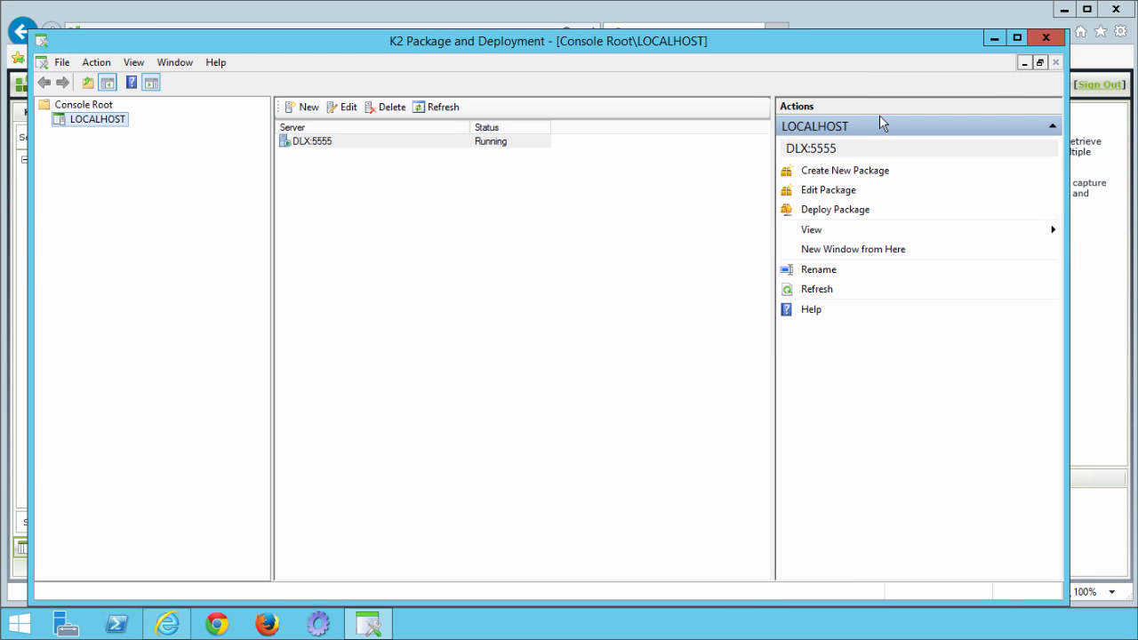
Close the deployment console and expand the K2 blackpearl folder under All Programs
click(1036, 40)
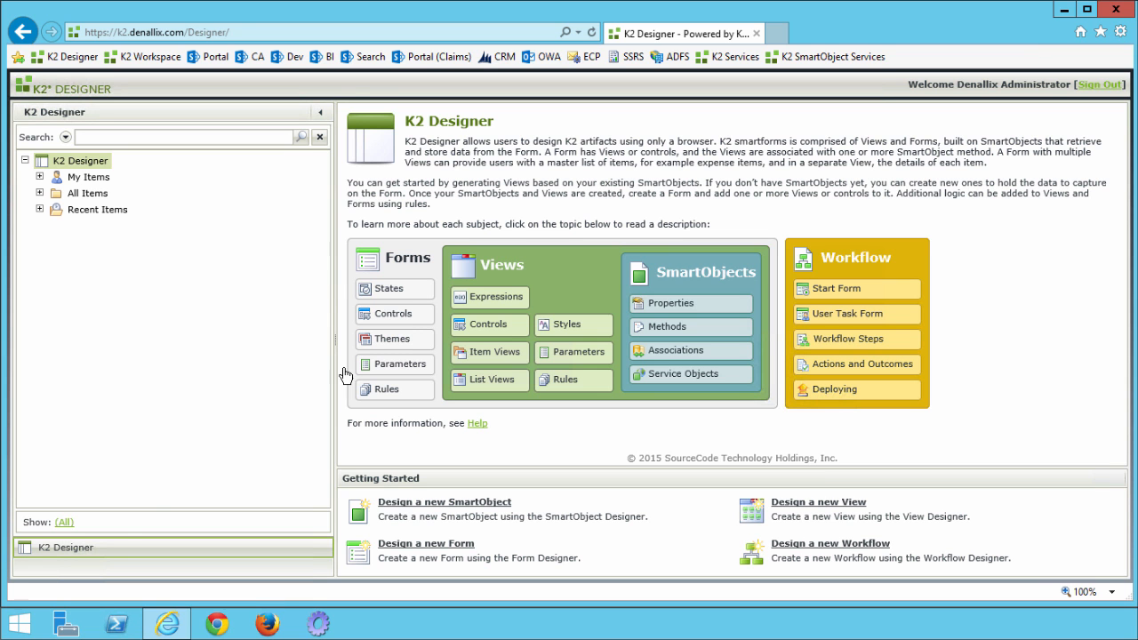
click(20, 625)
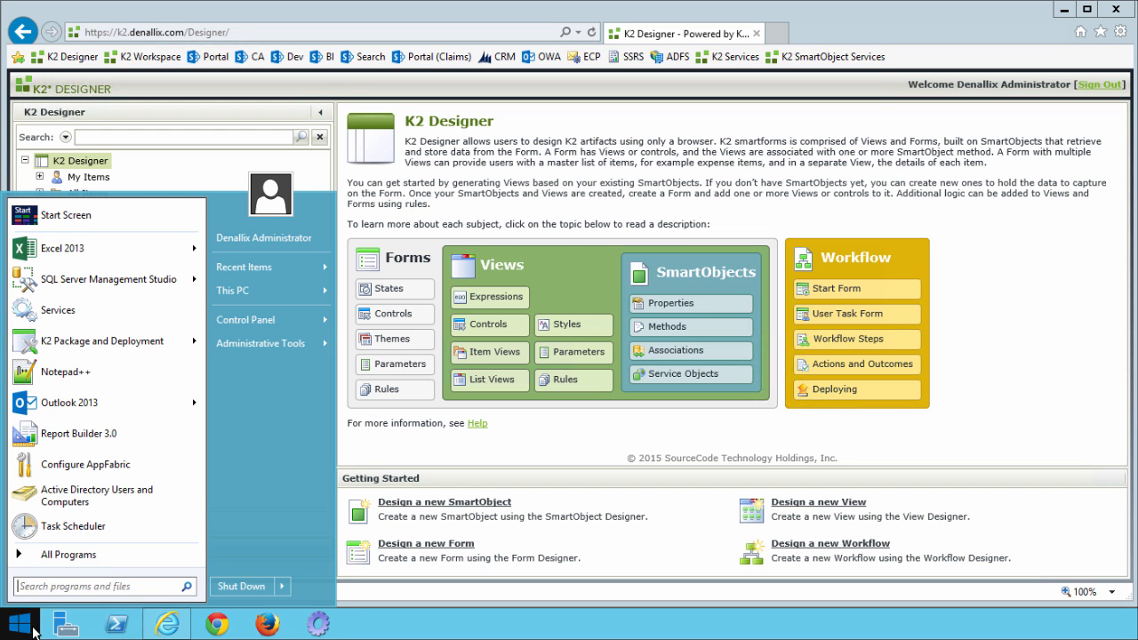
click(53, 557)
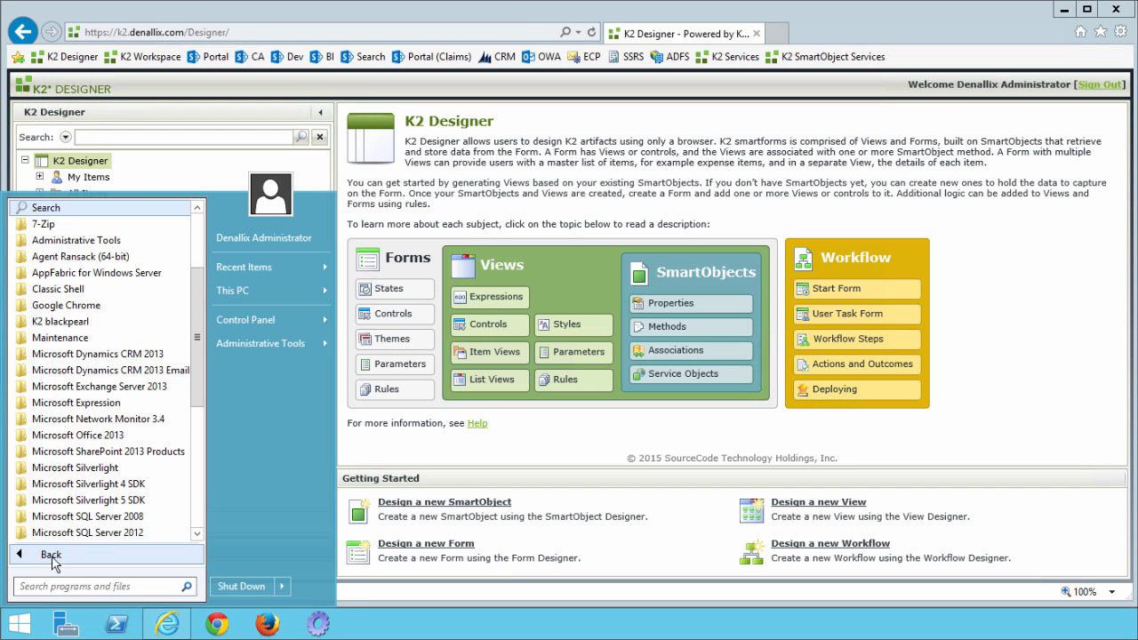
click(63, 321)
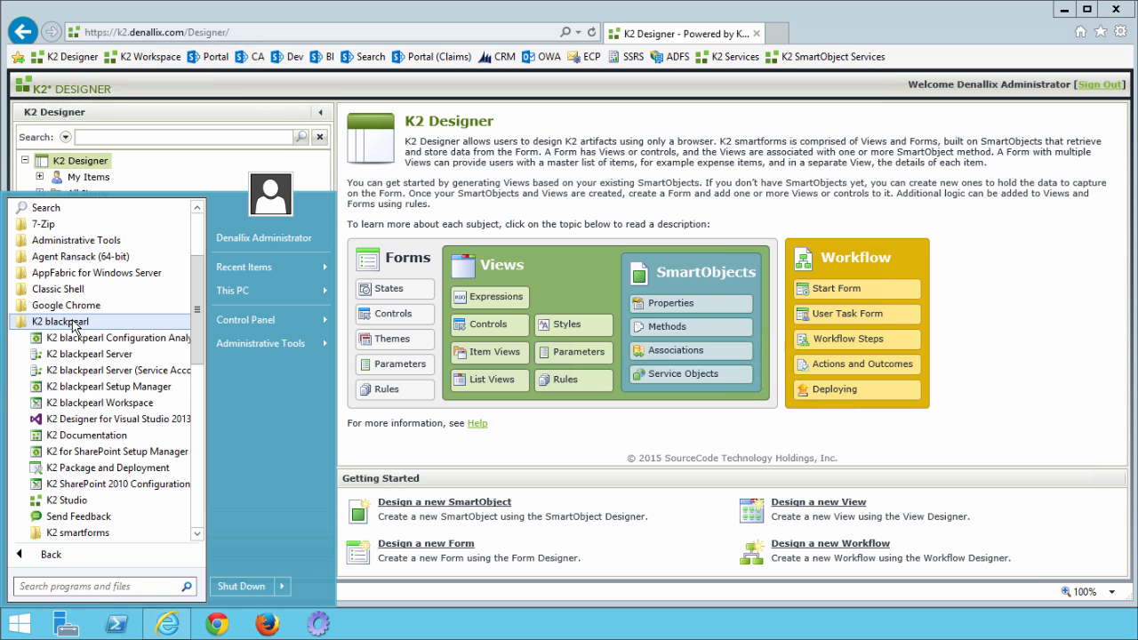
Launch K2 Workspace, enter the Management Console and expand the k2.denallix.com:5555 server
click(104, 404)
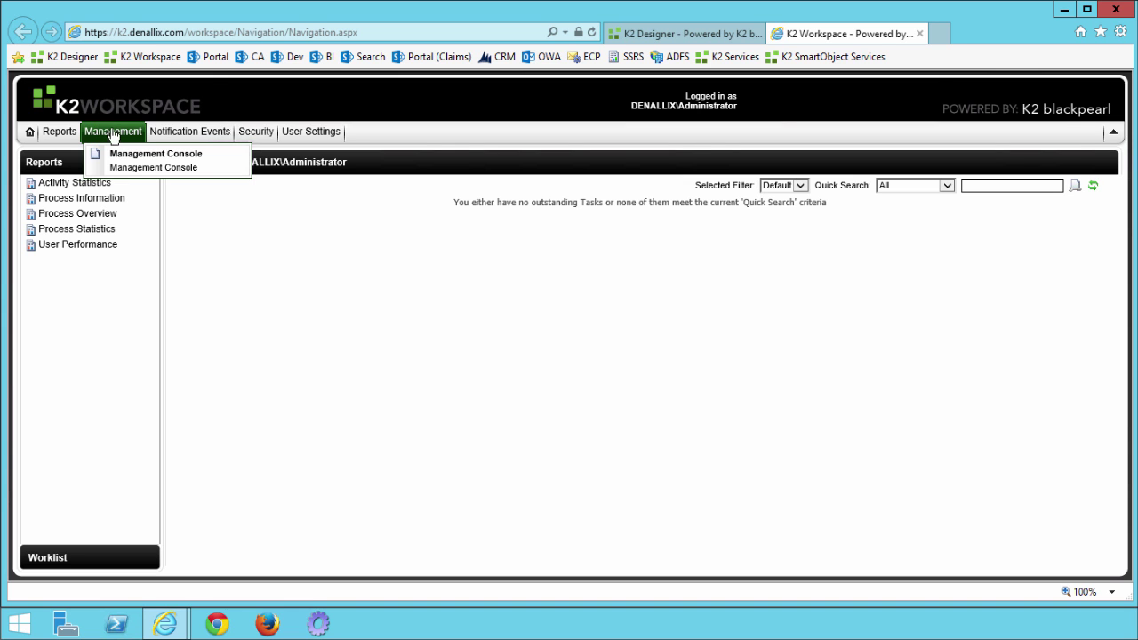
click(186, 169)
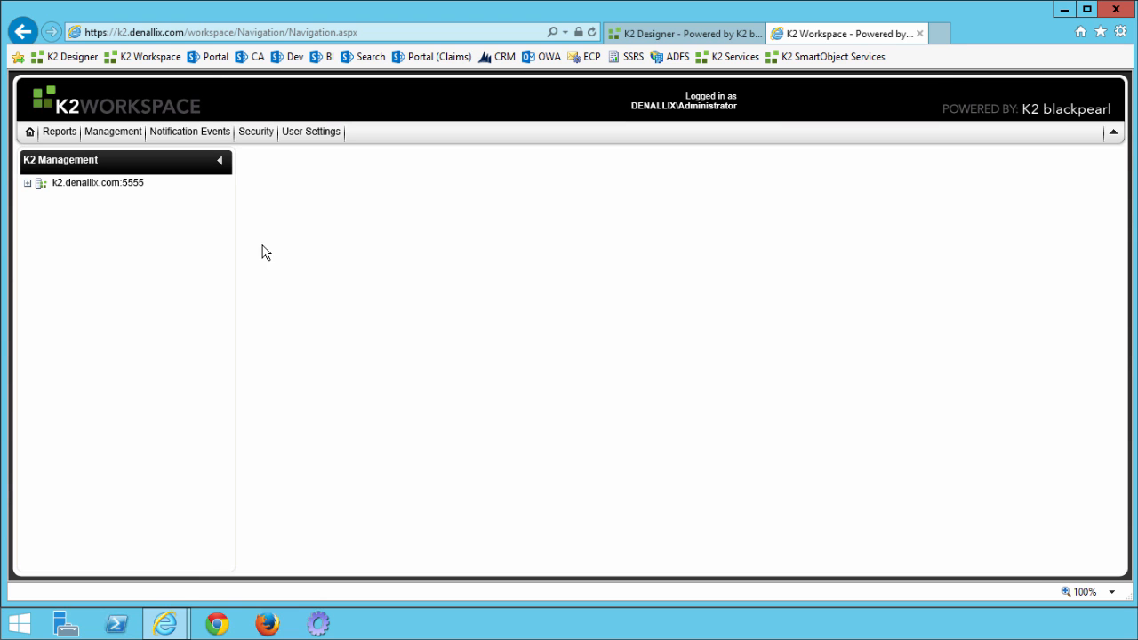
click(26, 183)
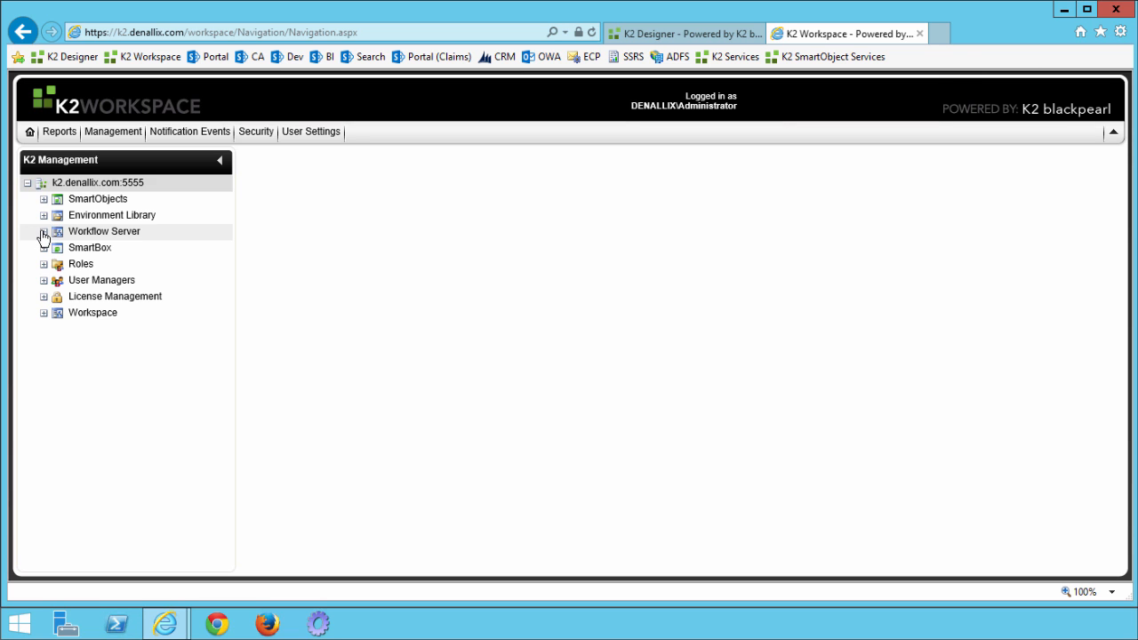
Expand Workflow Server > Processes > K2 Learning and select the Workflow Administration Sample process
click(43, 233)
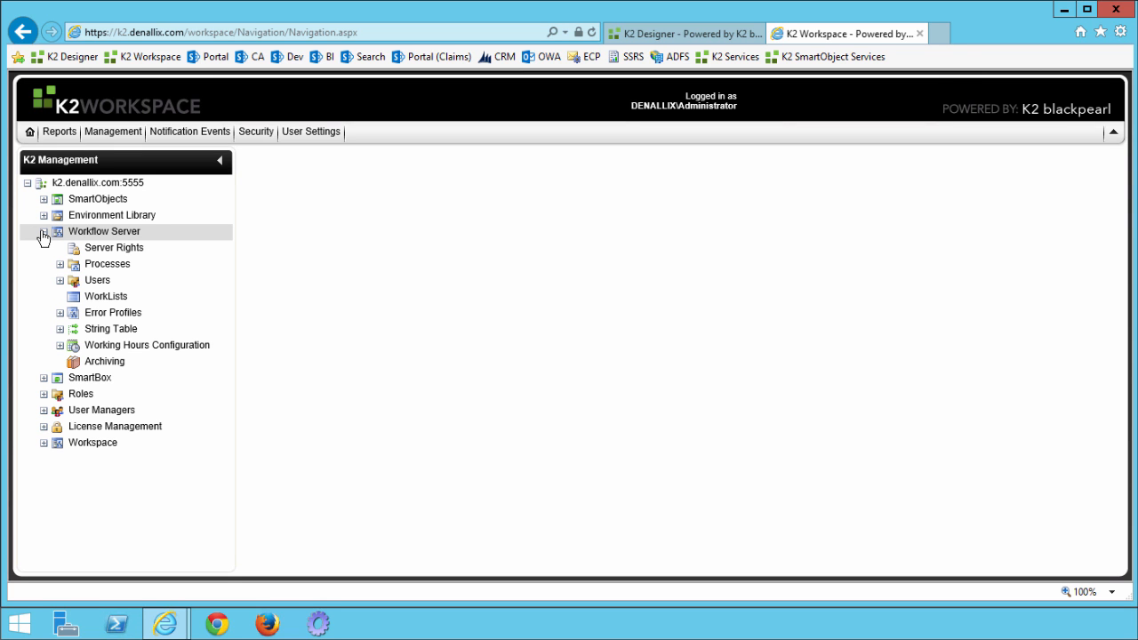
click(60, 265)
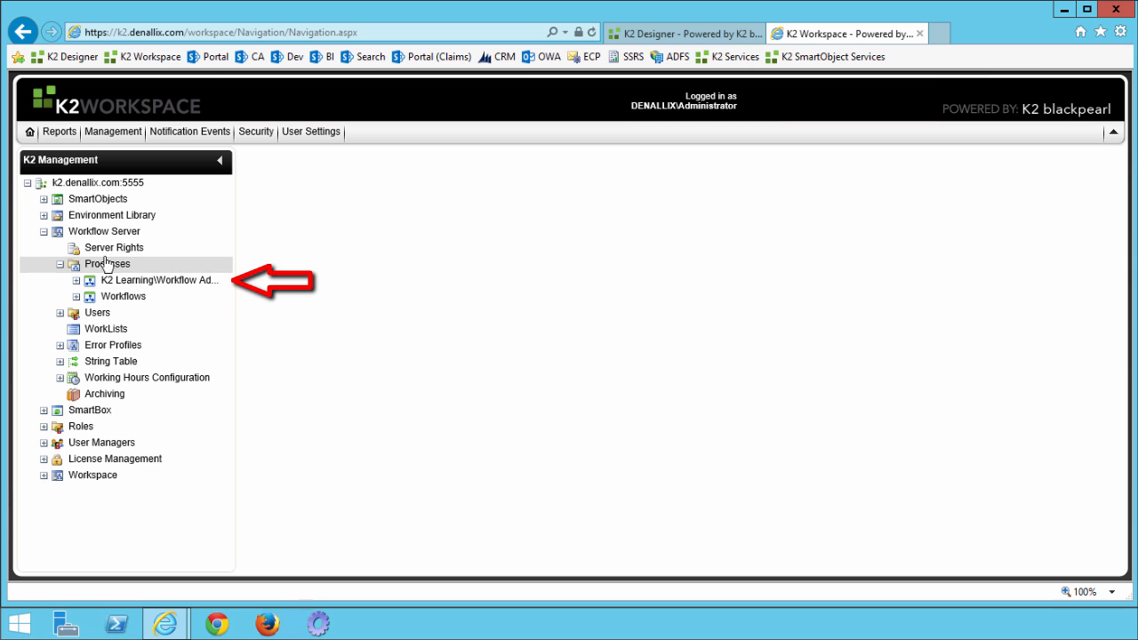
click(76, 280)
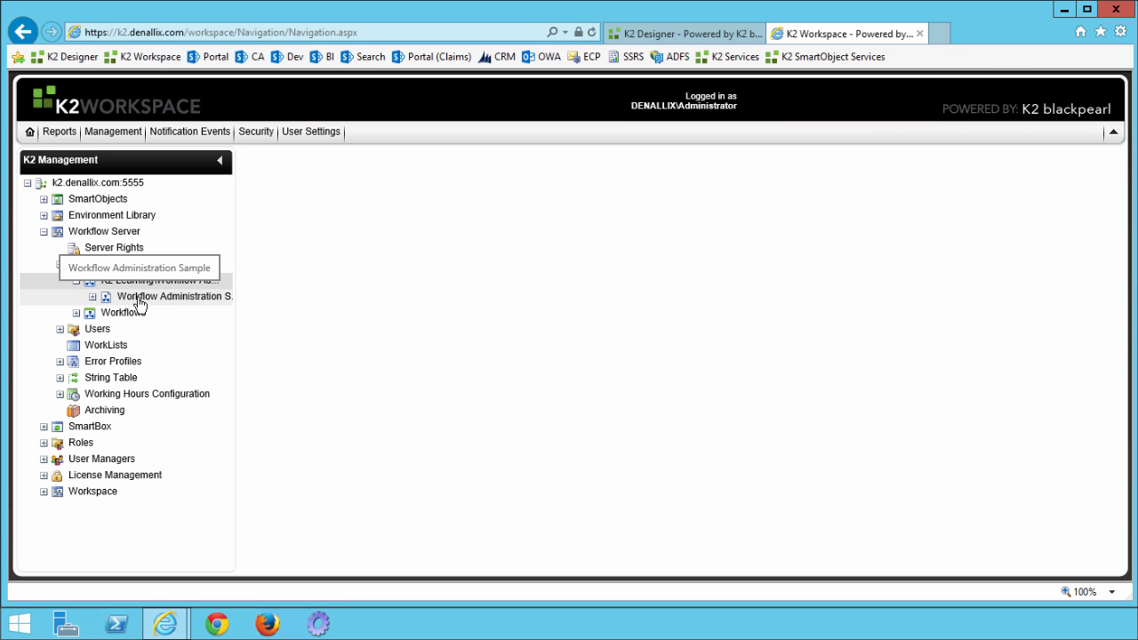
click(93, 300)
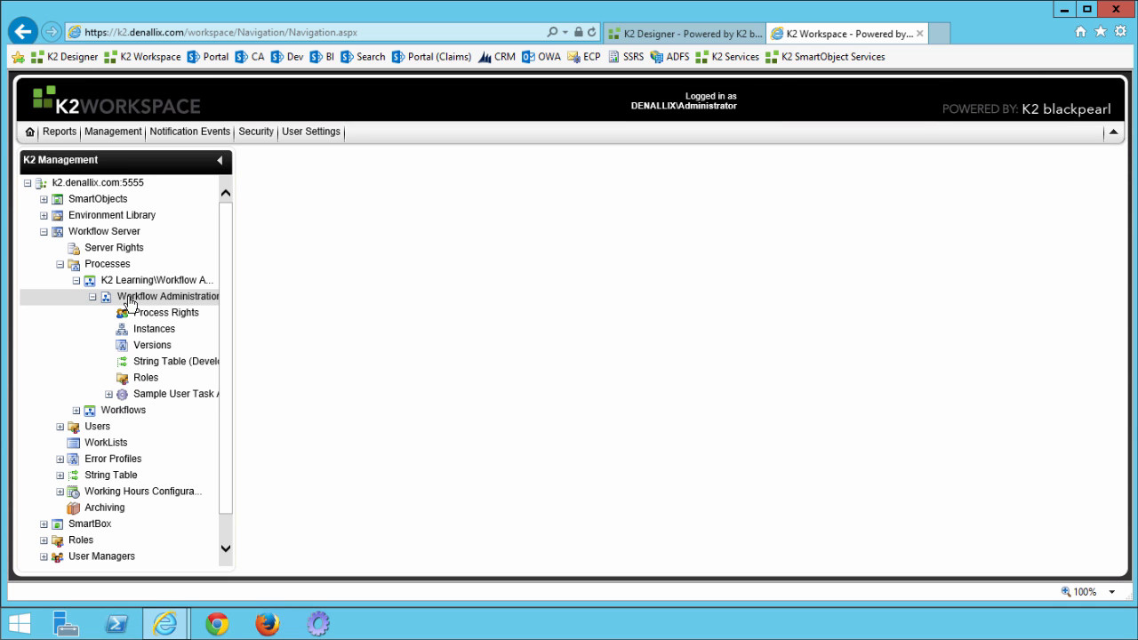